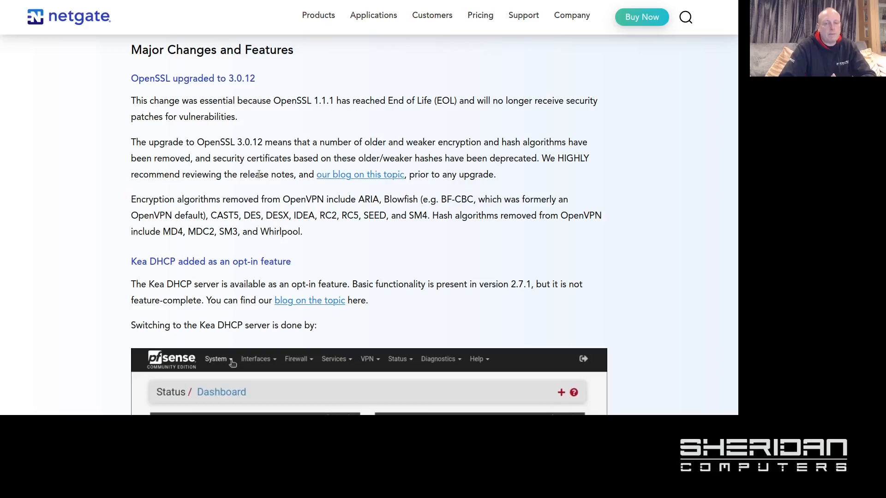
Step: Read the Kea DHCP and Installing the Upgrade notes, then return to the pfSense 2.7.0 dashboard
{"action": "scroll", "coordinate": [397, 222], "scroll_direction": "down", "scroll_amount": 3}
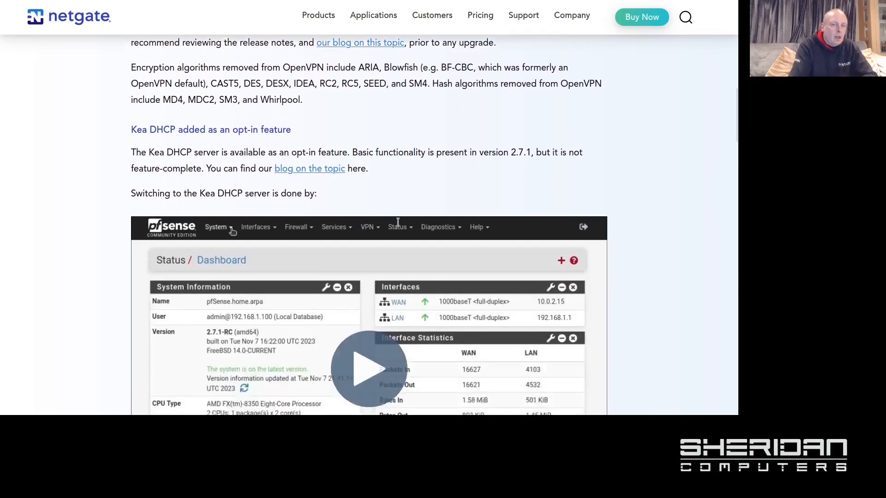
{"action": "scroll", "coordinate": [398, 222], "scroll_direction": "down", "scroll_amount": 1}
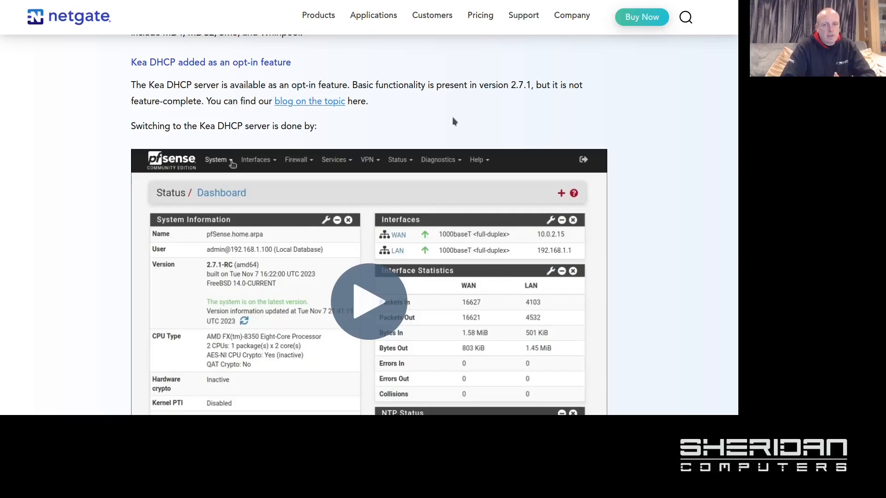
{"action": "scroll", "coordinate": [262, 147], "scroll_direction": "down", "scroll_amount": 7}
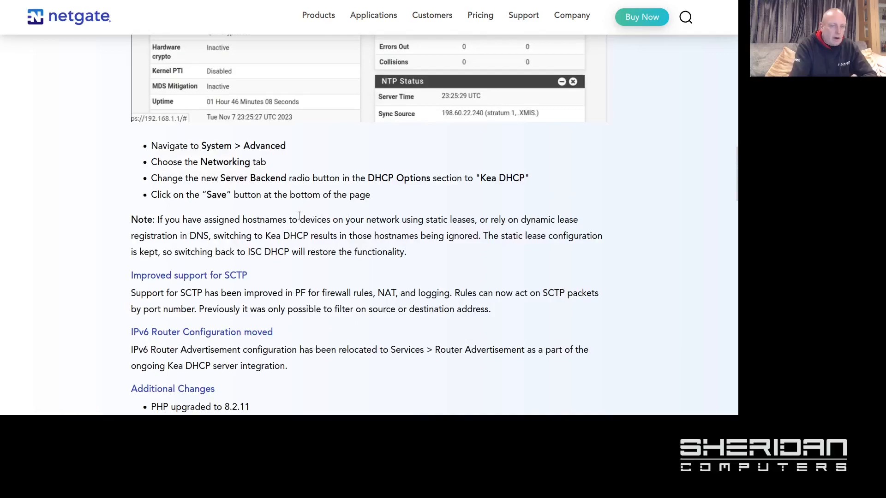
{"action": "scroll", "coordinate": [327, 230], "scroll_direction": "down", "scroll_amount": 5}
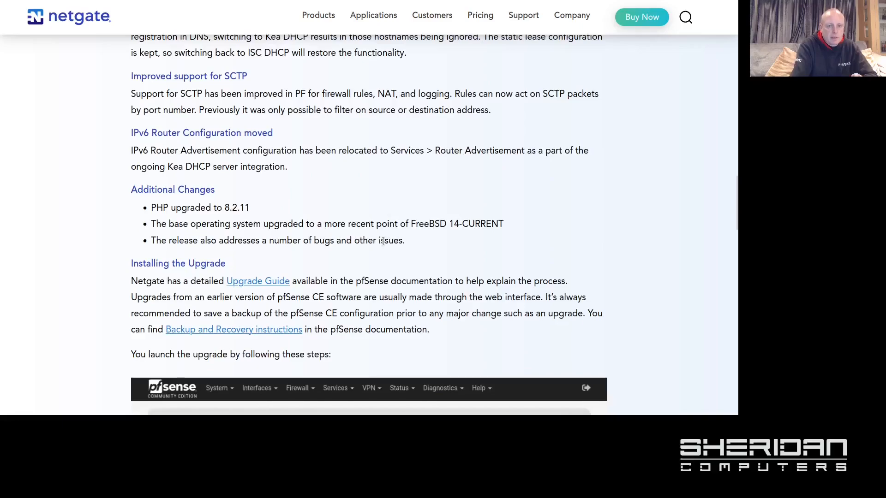
{"action": "scroll", "coordinate": [382, 241], "scroll_direction": "up", "scroll_amount": 5}
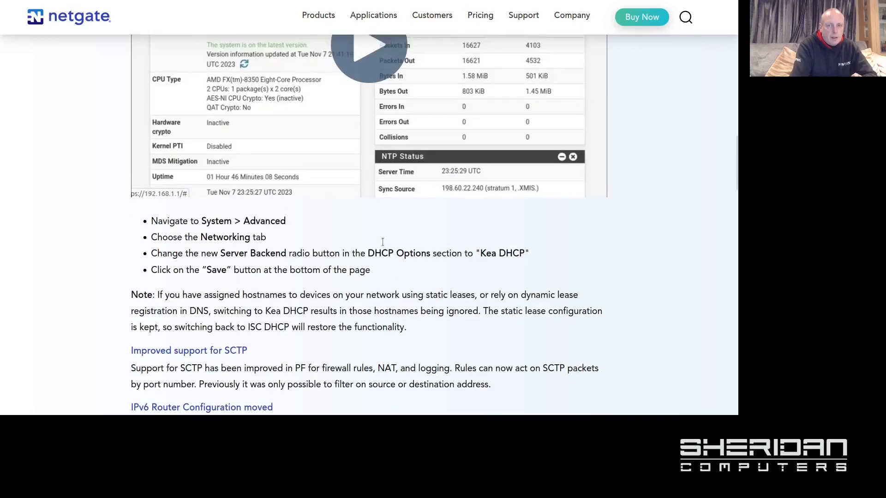
{"action": "scroll", "coordinate": [383, 241], "scroll_direction": "up", "scroll_amount": 15}
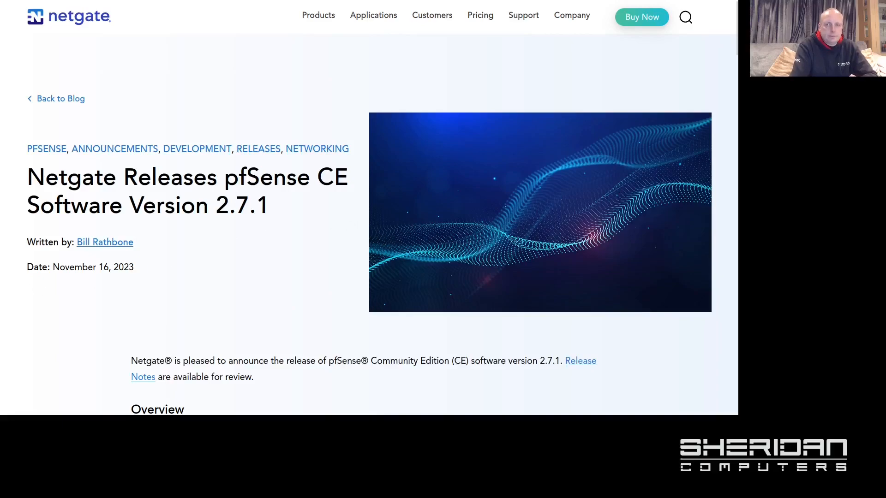
{"action": "key", "text": "ctrl+Tab"}
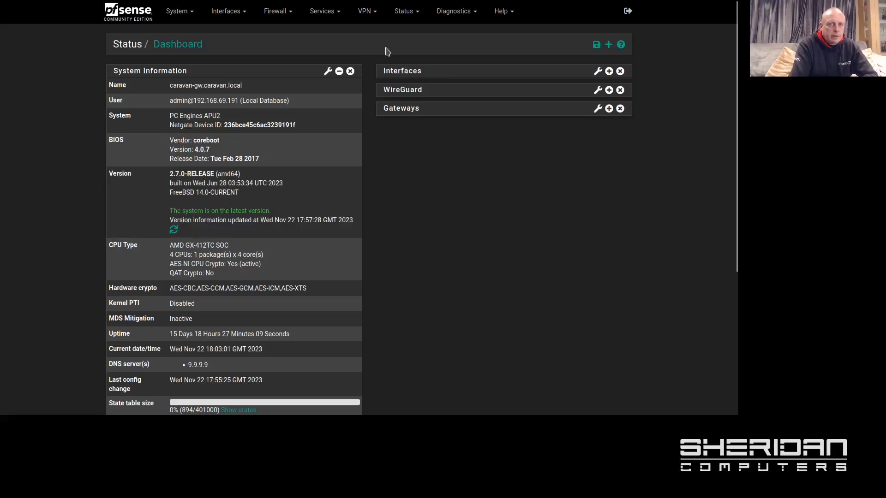
Step: Start a new OpenVPN server from the VPN > OpenVPN servers page
{"action": "left_click", "coordinate": [362, 17]}
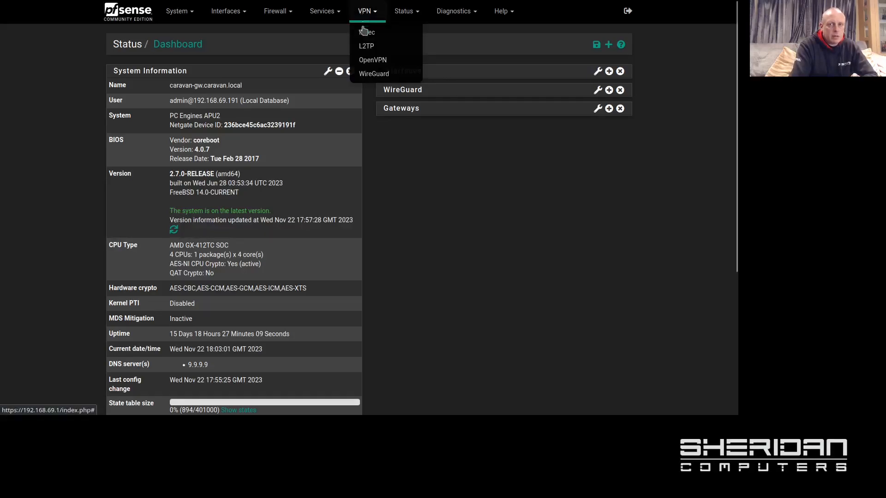
{"action": "left_click", "coordinate": [367, 64]}
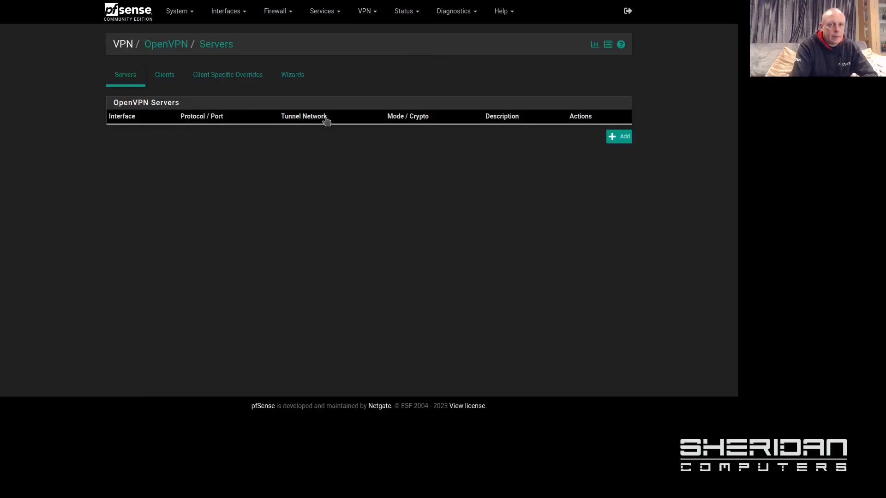
{"action": "left_click", "coordinate": [619, 137]}
{"action": "scroll", "coordinate": [467, 208], "scroll_direction": "down", "scroll_amount": 3}
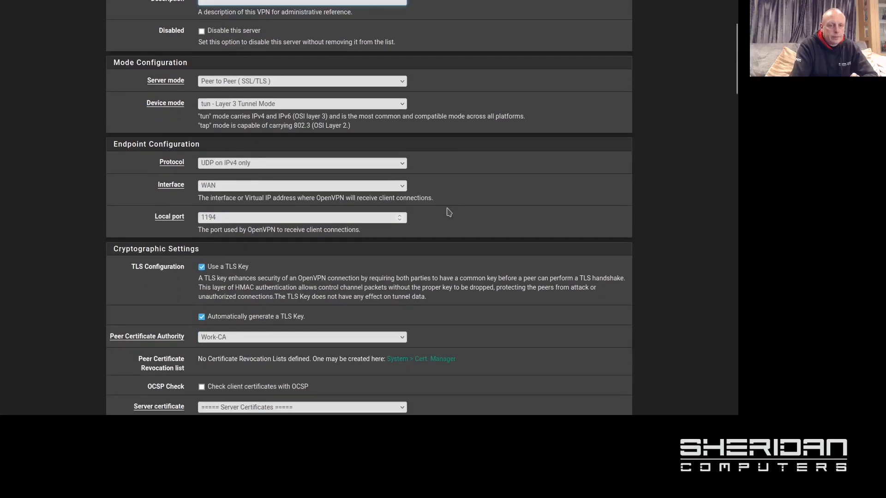
{"action": "scroll", "coordinate": [448, 210], "scroll_direction": "up", "scroll_amount": 3}
{"action": "scroll", "coordinate": [448, 210], "scroll_direction": "up", "scroll_amount": 1}
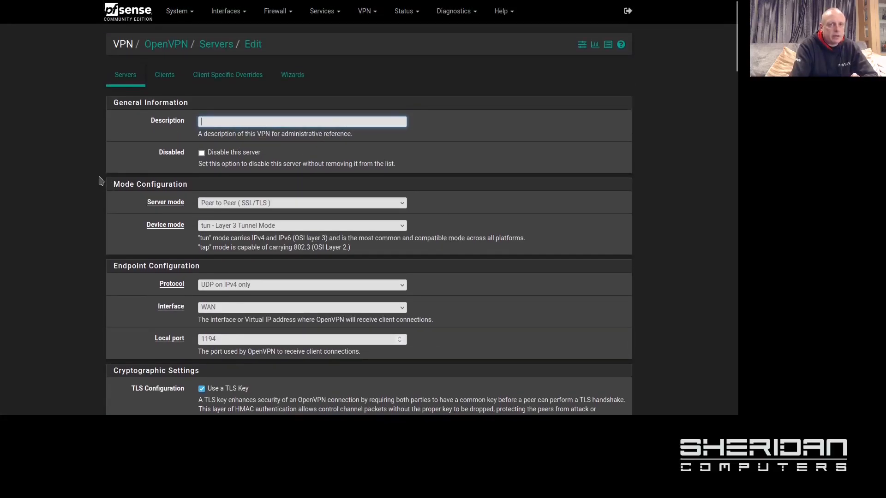
Step: Browse the Data Encryption Algorithms list under Cryptographic Settings
{"action": "scroll", "coordinate": [73, 196], "scroll_direction": "down", "scroll_amount": 5}
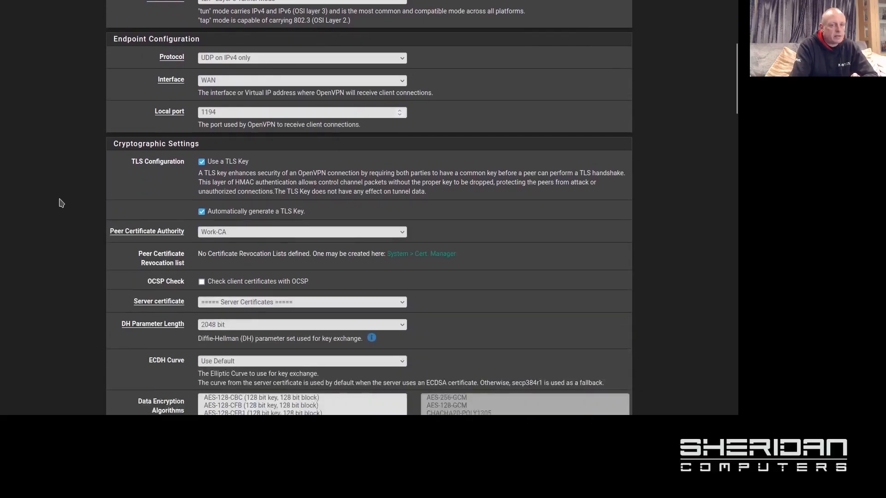
{"action": "scroll", "coordinate": [60, 203], "scroll_direction": "down", "scroll_amount": 6}
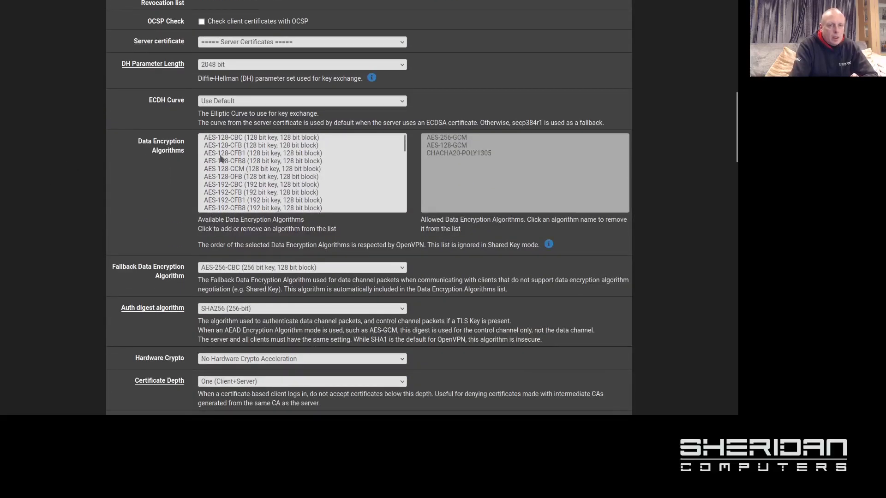
{"action": "scroll", "coordinate": [333, 176], "scroll_direction": "up", "scroll_amount": 3}
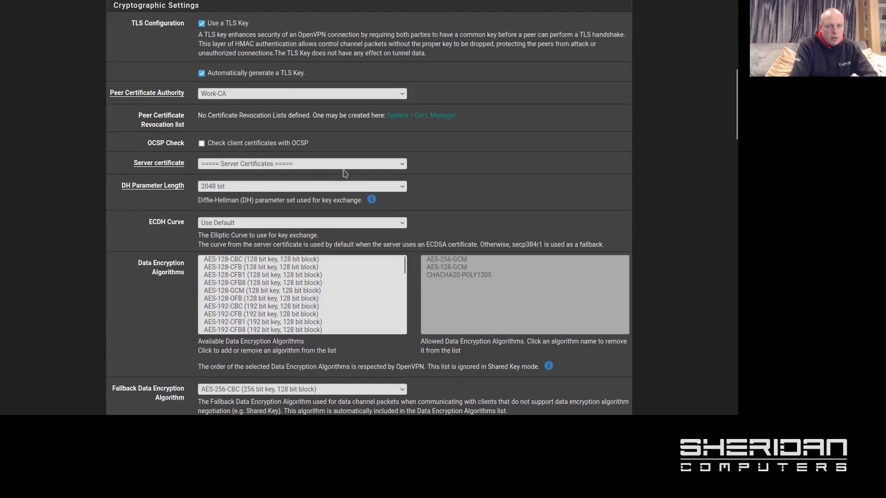
{"action": "scroll", "coordinate": [344, 173], "scroll_direction": "down", "scroll_amount": 3}
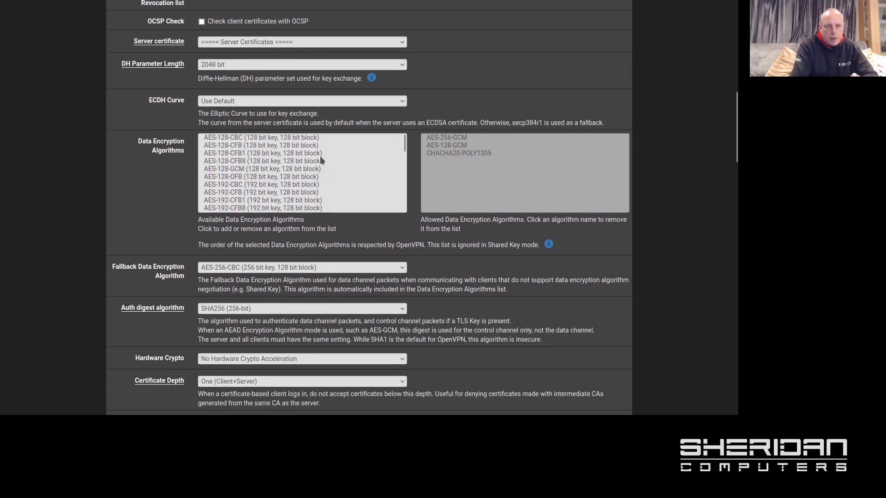
{"action": "scroll", "coordinate": [321, 160], "scroll_direction": "down", "scroll_amount": 5}
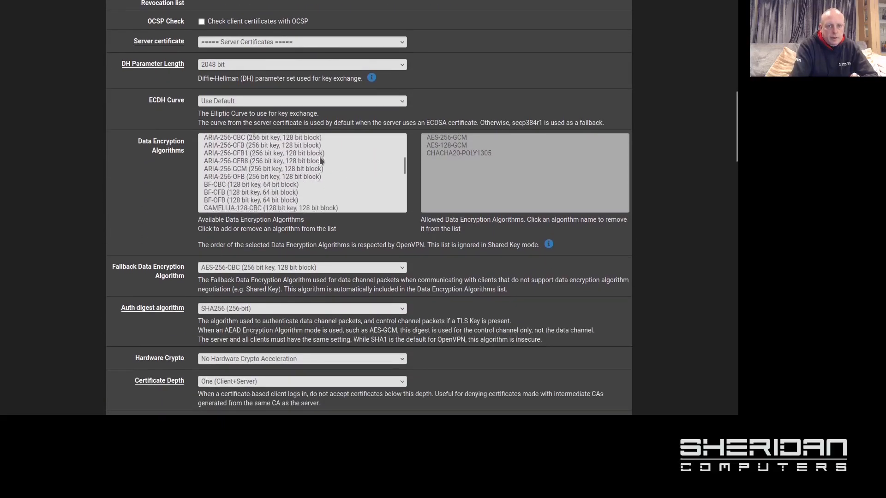
{"action": "scroll", "coordinate": [320, 159], "scroll_direction": "down", "scroll_amount": 10}
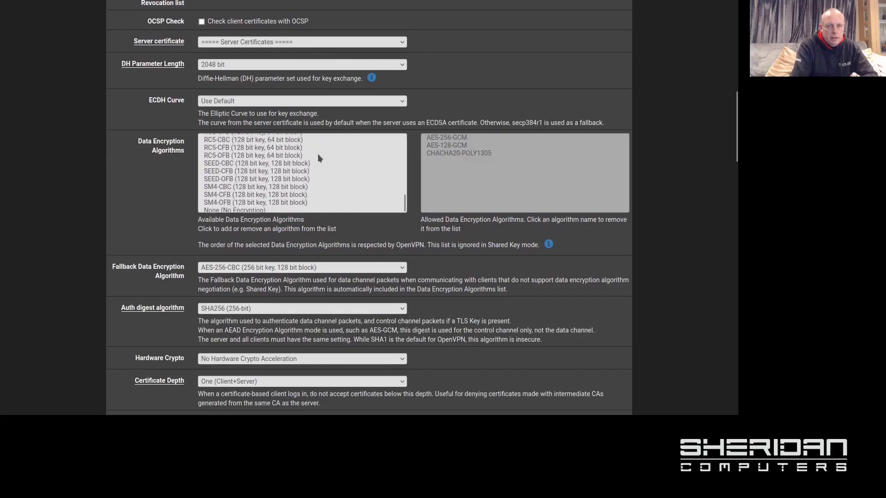
{"action": "scroll", "coordinate": [273, 186], "scroll_direction": "up", "scroll_amount": 2}
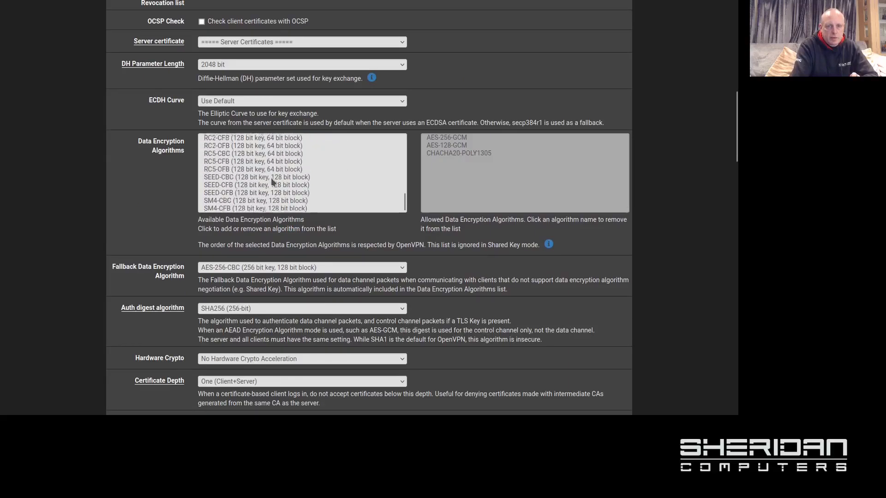
{"action": "scroll", "coordinate": [245, 167], "scroll_direction": "up", "scroll_amount": 4}
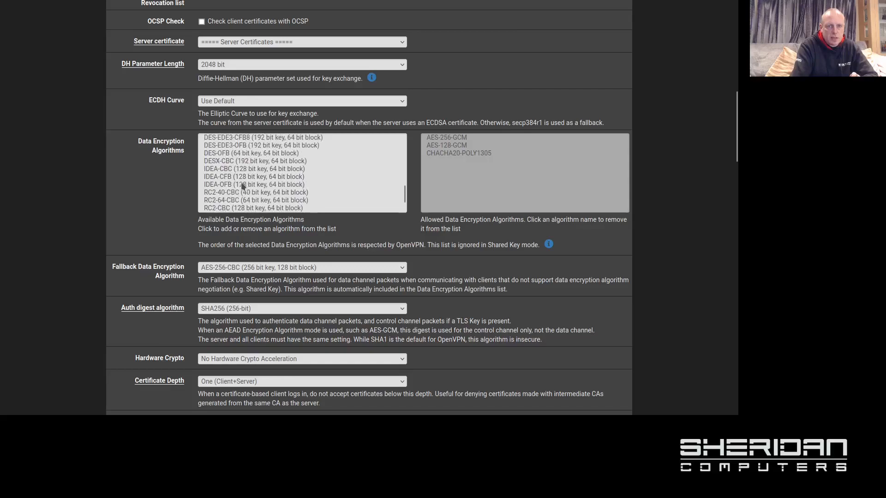
{"action": "scroll", "coordinate": [228, 185], "scroll_direction": "up", "scroll_amount": 2}
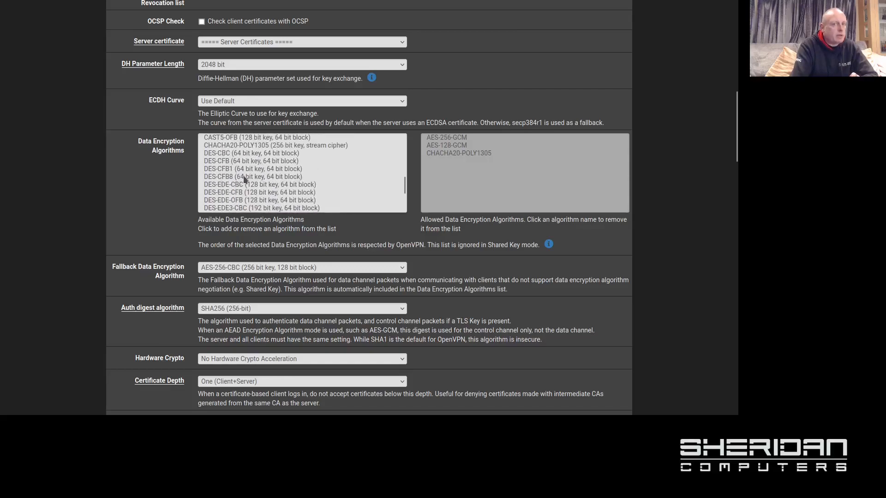
{"action": "scroll", "coordinate": [246, 176], "scroll_direction": "up", "scroll_amount": 2}
{"action": "scroll", "coordinate": [258, 179], "scroll_direction": "down", "scroll_amount": 2}
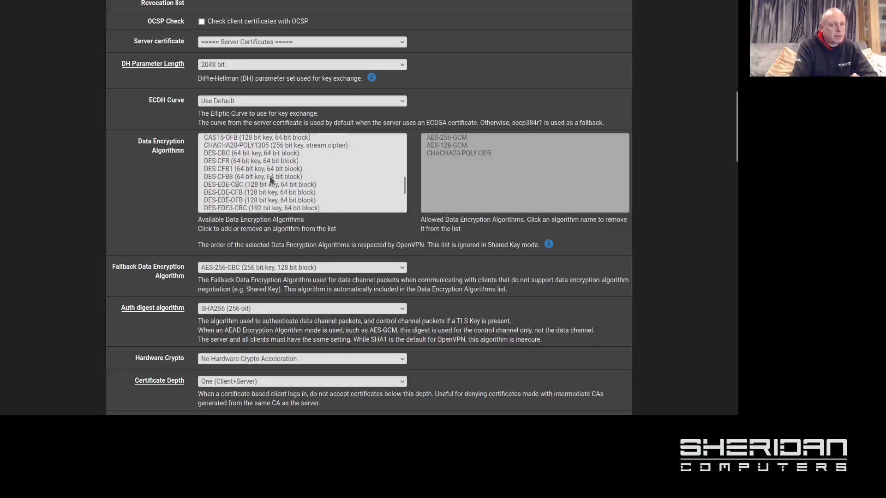
{"action": "scroll", "coordinate": [269, 176], "scroll_direction": "up", "scroll_amount": 2}
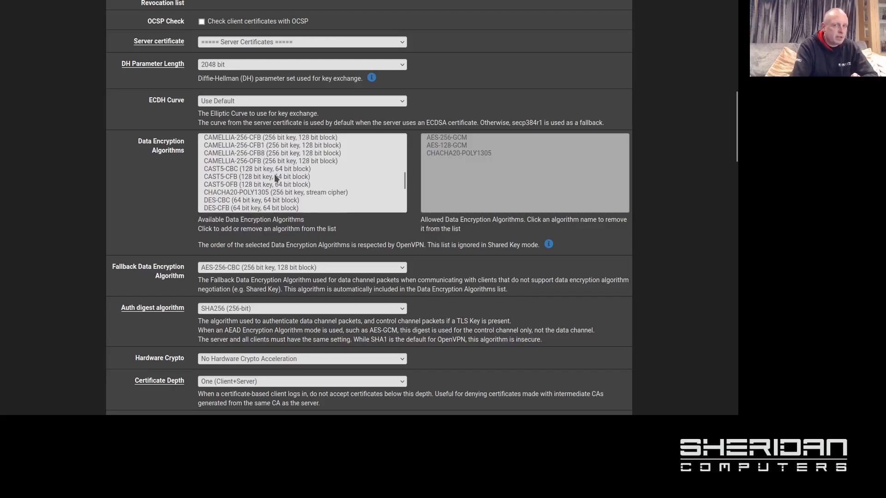
{"action": "scroll", "coordinate": [272, 173], "scroll_direction": "up", "scroll_amount": 2}
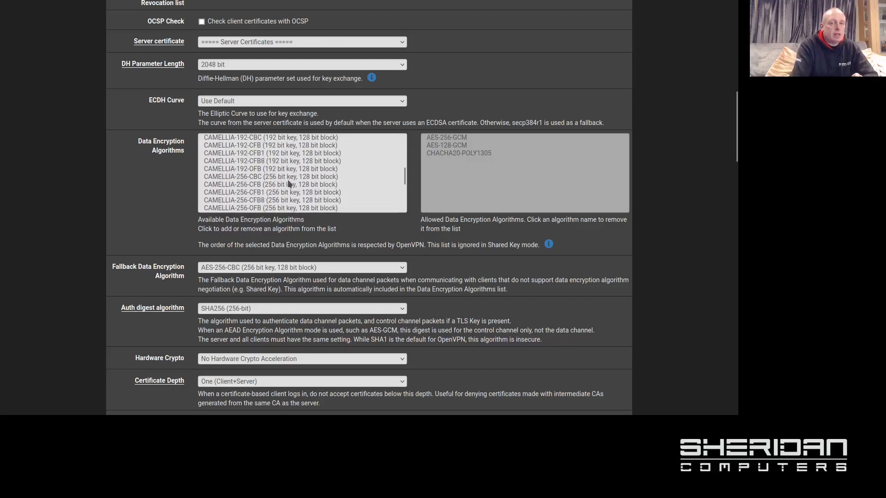
{"action": "scroll", "coordinate": [286, 178], "scroll_direction": "up", "scroll_amount": 6}
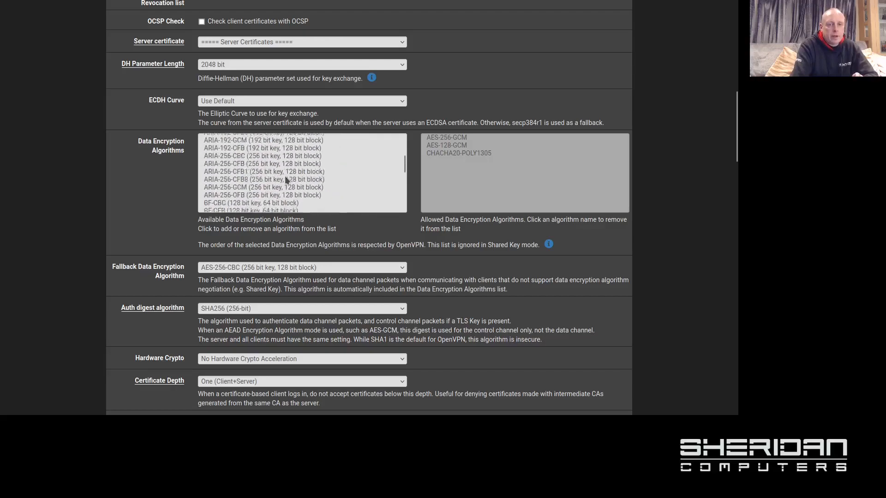
{"action": "scroll", "coordinate": [284, 176], "scroll_direction": "down", "scroll_amount": 15}
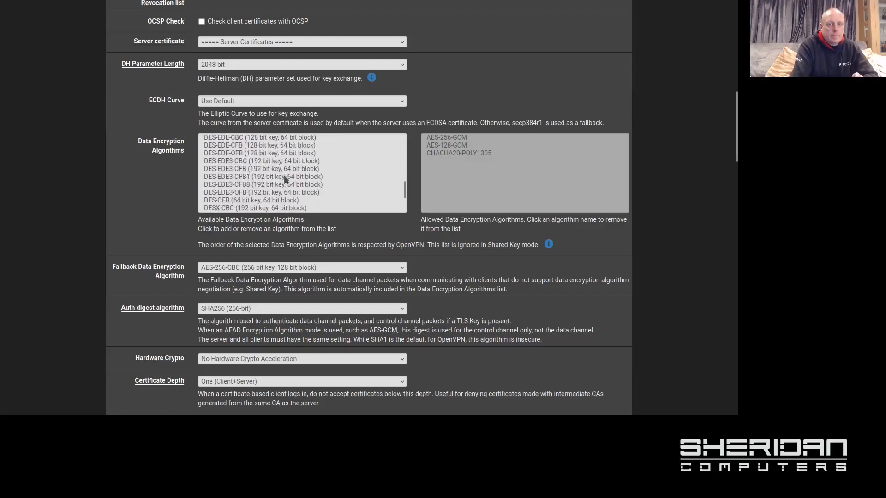
{"action": "scroll", "coordinate": [284, 176], "scroll_direction": "up", "scroll_amount": 15}
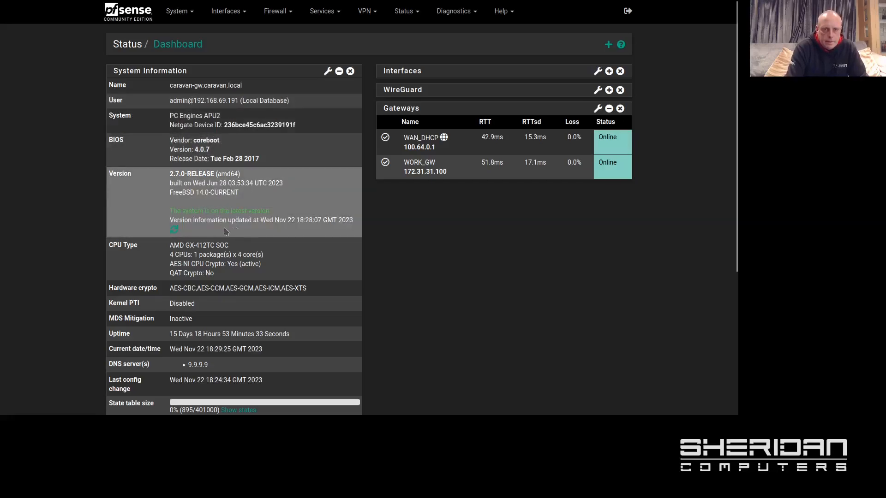
Step: Set the System Update branch to Latest Stable Release (2.7.1) and confirm the upgrade
{"action": "left_click", "coordinate": [178, 11]}
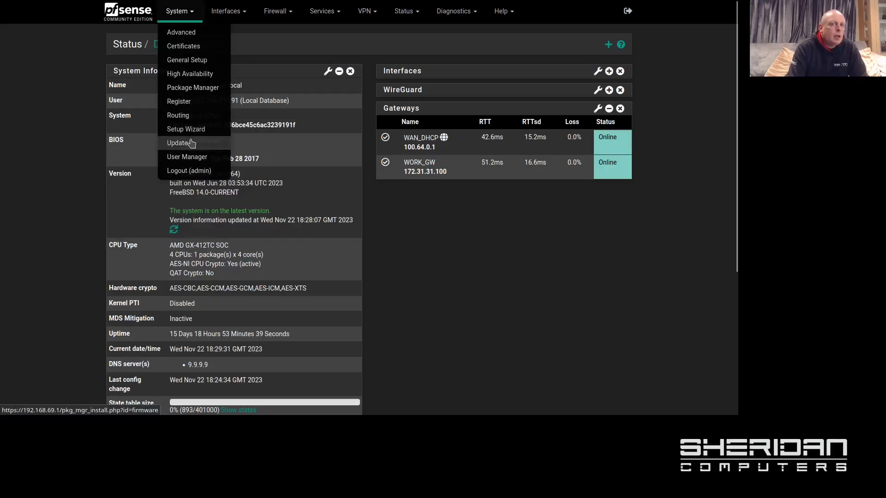
{"action": "left_click", "coordinate": [190, 142]}
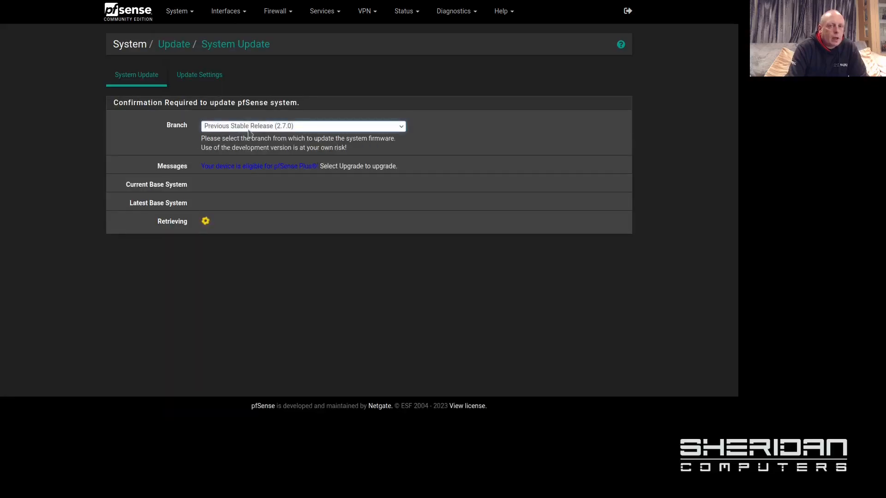
{"action": "left_click", "coordinate": [243, 130]}
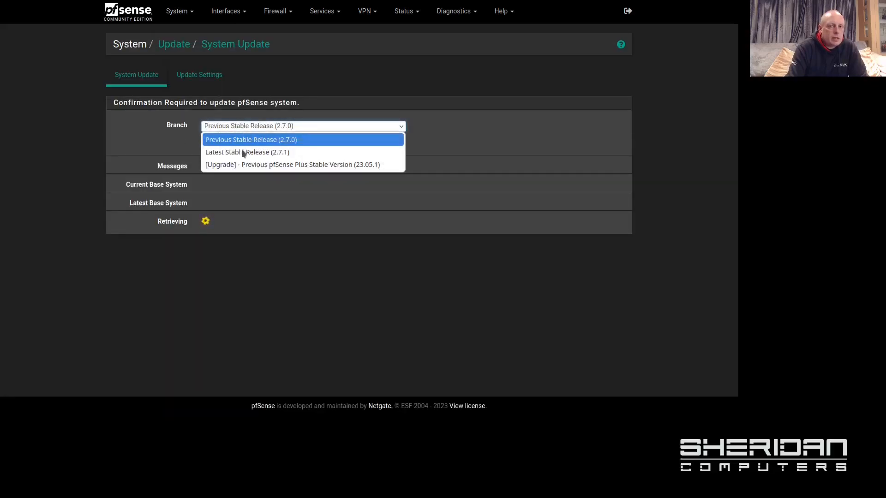
{"action": "left_click", "coordinate": [241, 150]}
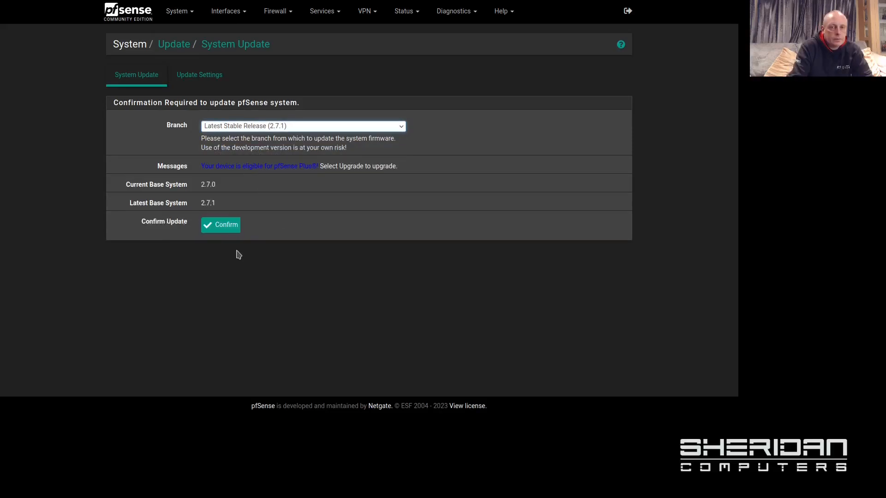
{"action": "left_click", "coordinate": [226, 226]}
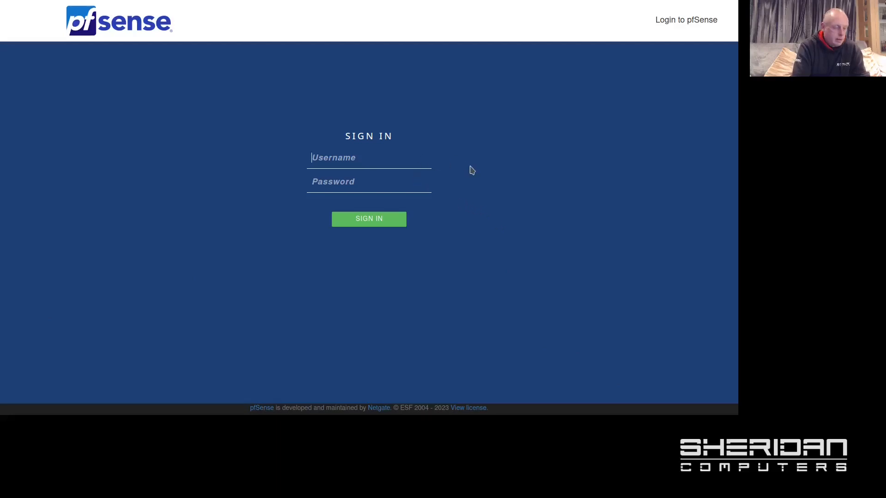
Step: Log in to the upgraded router as admin with the account password
{"action": "type", "text": "admin"}
{"action": "key", "text": "Tab"}
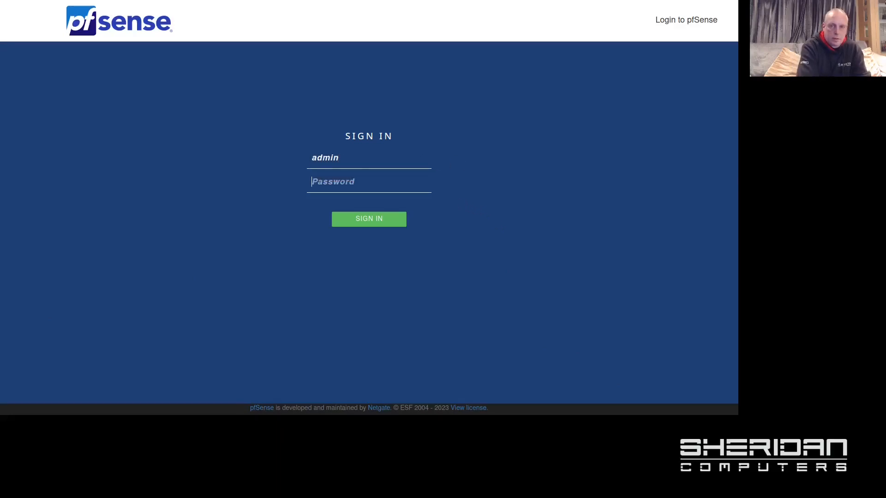
{"action": "type", "text": "pfse"}
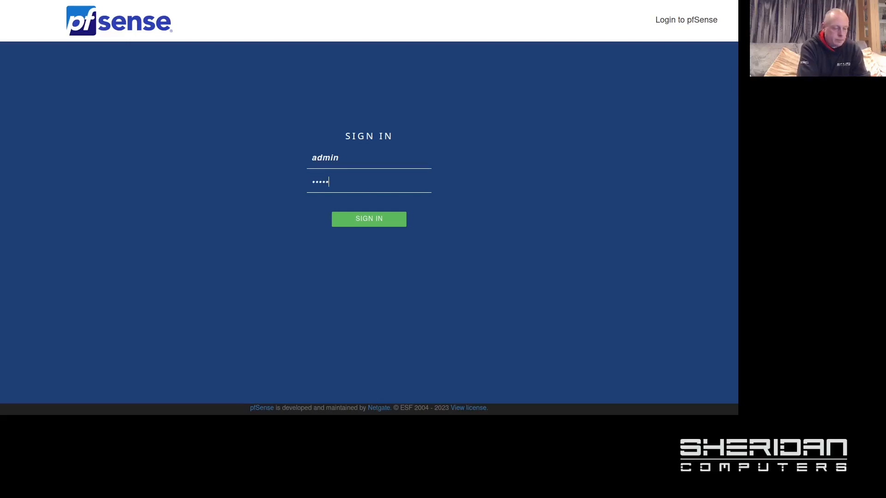
{"action": "key", "text": "Return"}
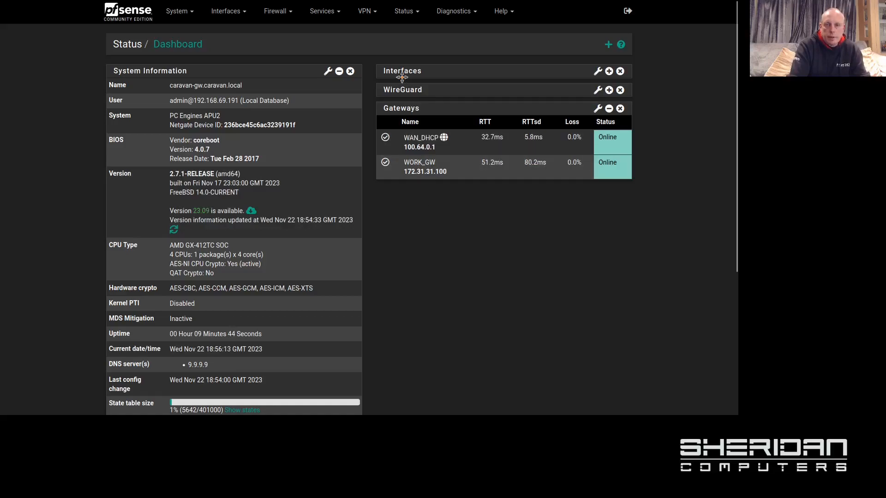
Step: Open a new OpenVPN server form from VPN > OpenVPN on the 2.7.1 router
{"action": "left_click", "coordinate": [373, 14]}
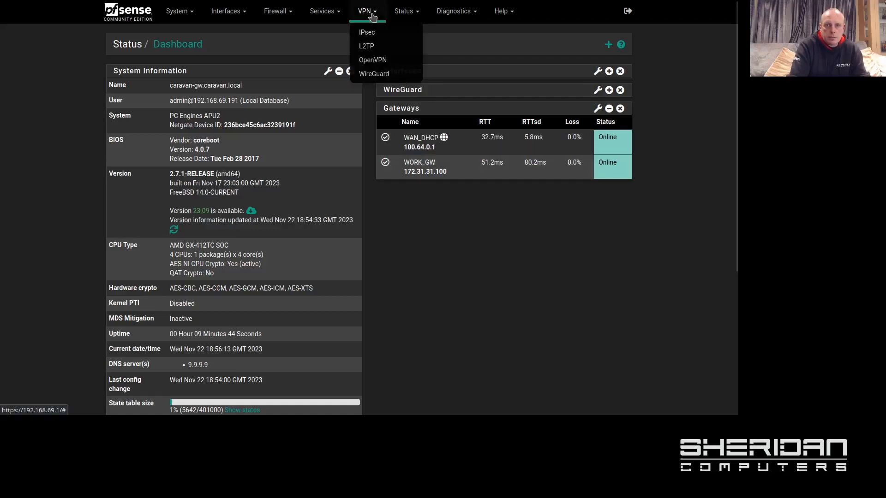
{"action": "left_click", "coordinate": [386, 62]}
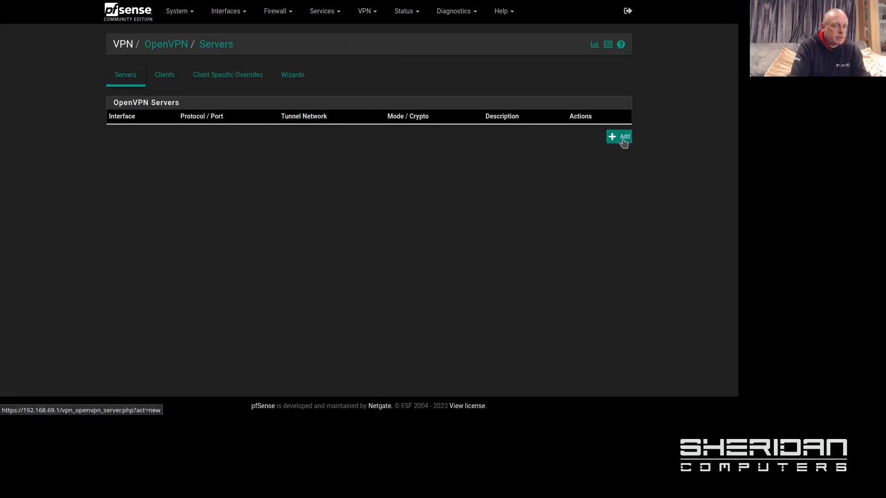
{"action": "left_click", "coordinate": [622, 140]}
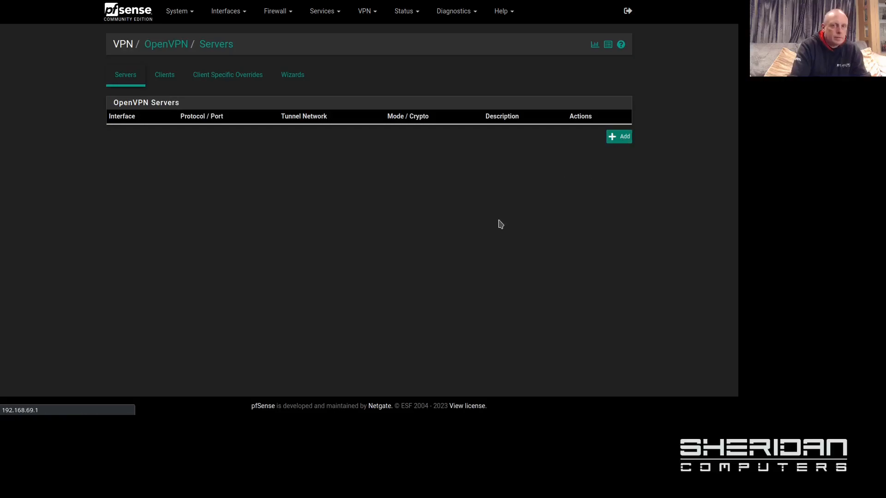
{"action": "scroll", "coordinate": [497, 218], "scroll_direction": "down", "scroll_amount": 9}
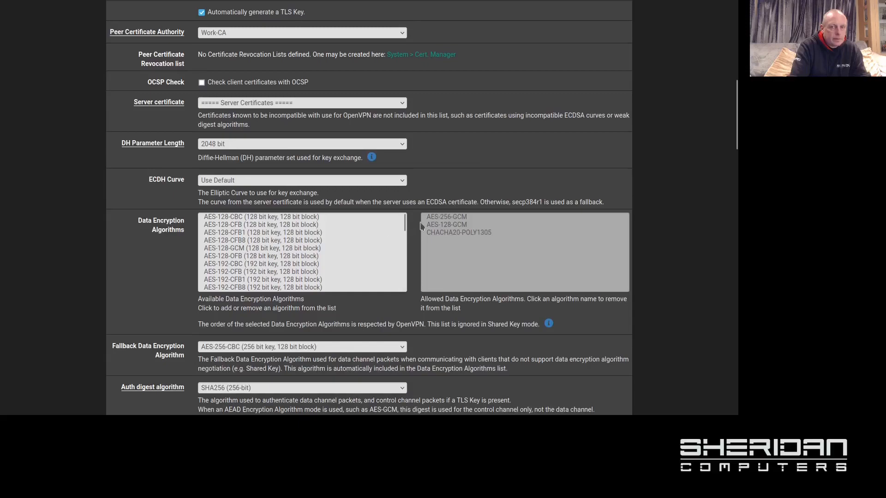
Step: Review the 2.7.1 data encryption algorithms: AES-256-GCM, AES-128-GCM and CHACHA20-POLY1305
{"action": "scroll", "coordinate": [377, 226], "scroll_direction": "down", "scroll_amount": 10}
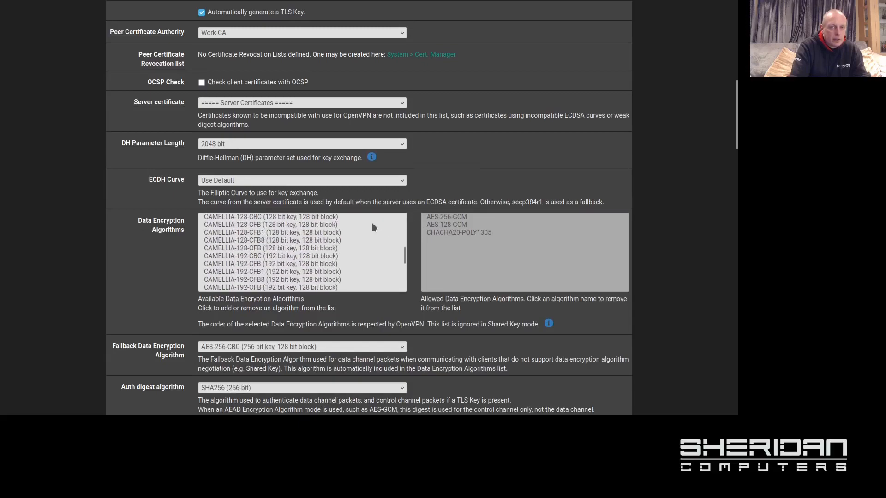
{"action": "scroll", "coordinate": [372, 222], "scroll_direction": "down", "scroll_amount": 2}
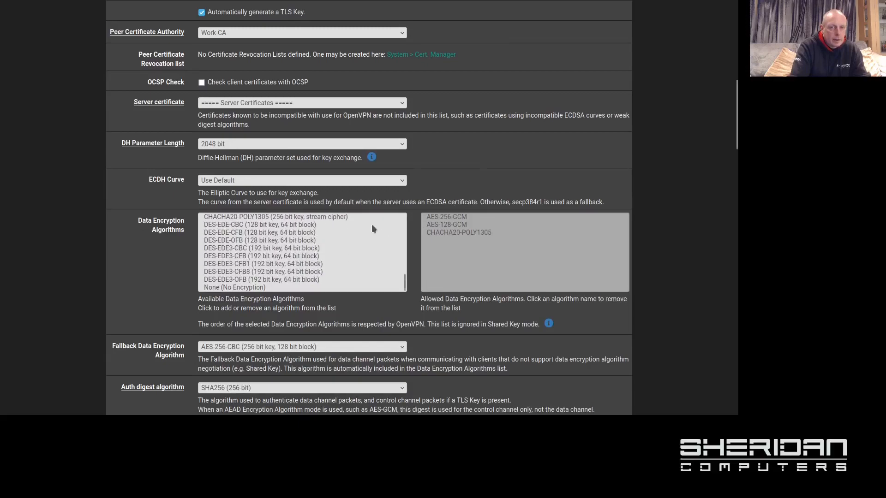
{"action": "scroll", "coordinate": [372, 224], "scroll_direction": "down", "scroll_amount": 1}
{"action": "scroll", "coordinate": [376, 208], "scroll_direction": "up", "scroll_amount": 10}
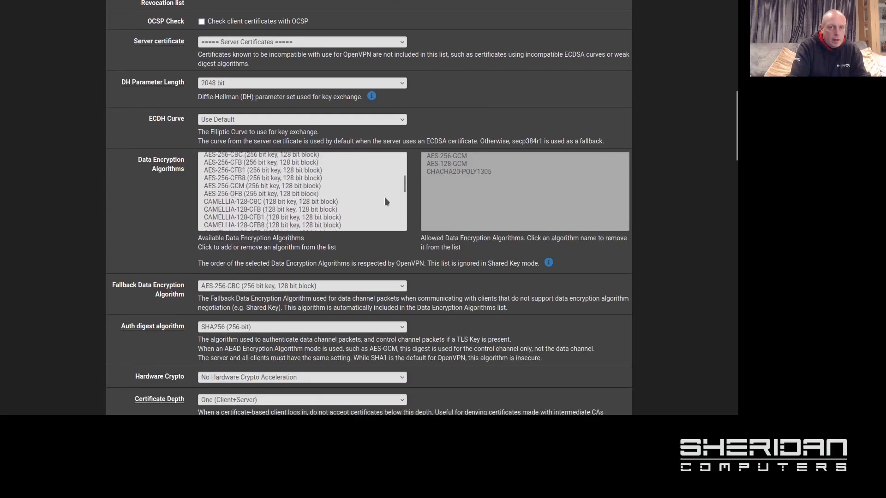
{"action": "scroll", "coordinate": [386, 201], "scroll_direction": "up", "scroll_amount": 2}
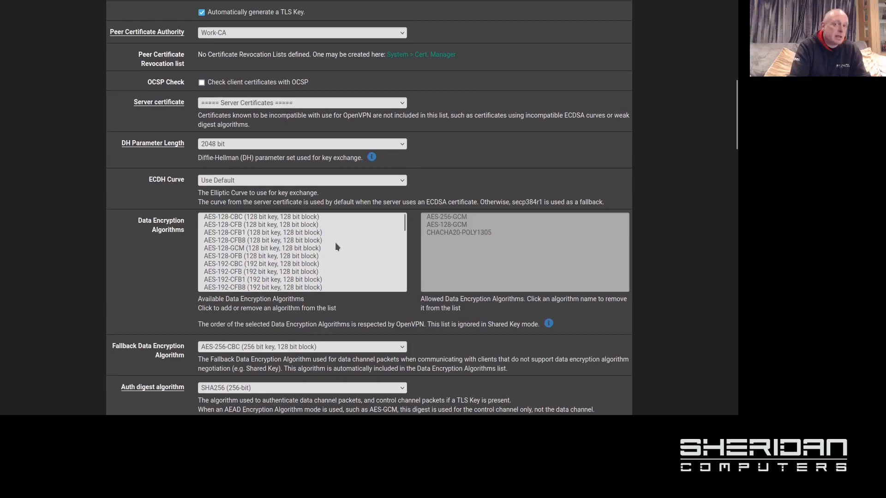
{"action": "scroll", "coordinate": [336, 244], "scroll_direction": "down", "scroll_amount": 2}
{"action": "scroll", "coordinate": [336, 243], "scroll_direction": "down", "scroll_amount": 15}
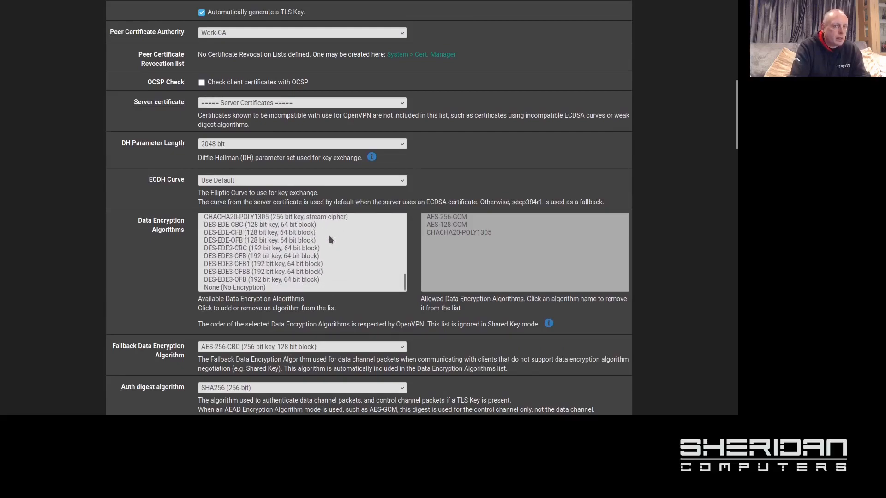
{"action": "scroll", "coordinate": [326, 243], "scroll_direction": "down", "scroll_amount": 3}
{"action": "scroll", "coordinate": [322, 168], "scroll_direction": "up", "scroll_amount": 2}
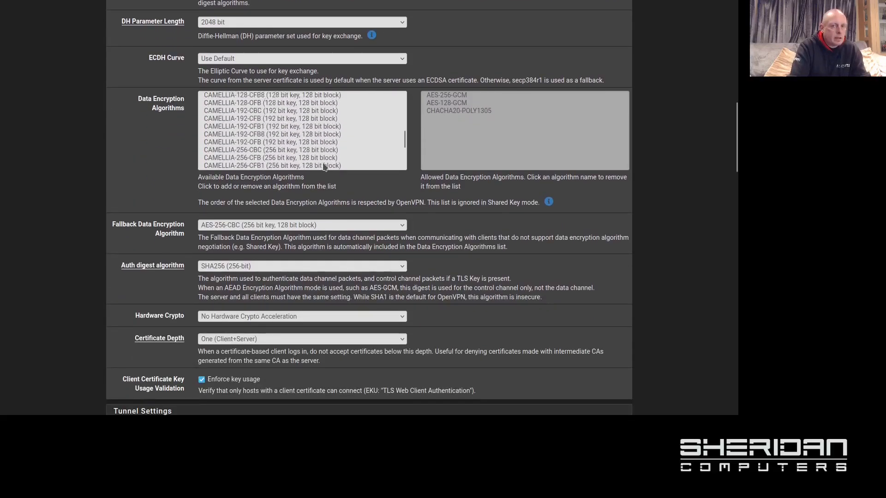
{"action": "scroll", "coordinate": [322, 168], "scroll_direction": "down", "scroll_amount": 2}
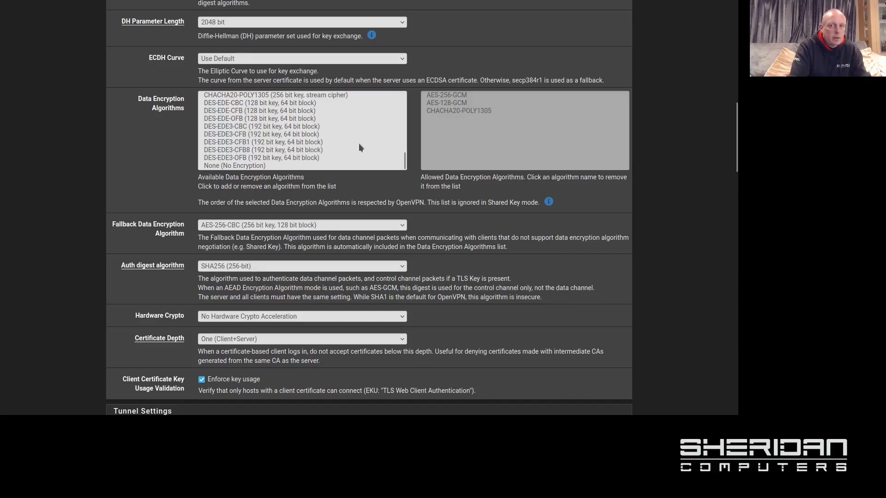
{"action": "scroll", "coordinate": [360, 151], "scroll_direction": "up", "scroll_amount": 1}
{"action": "scroll", "coordinate": [359, 152], "scroll_direction": "down", "scroll_amount": 1}
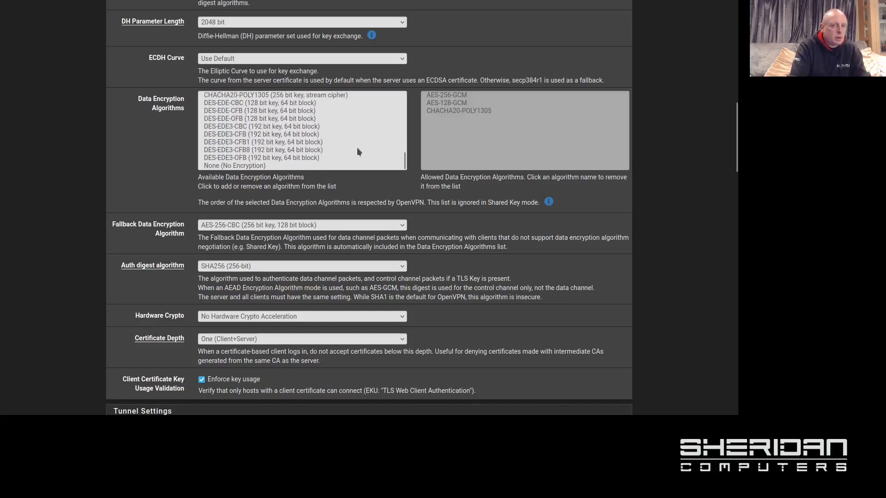
{"action": "scroll", "coordinate": [358, 151], "scroll_direction": "down", "scroll_amount": 1}
{"action": "scroll", "coordinate": [425, 166], "scroll_direction": "up", "scroll_amount": 3}
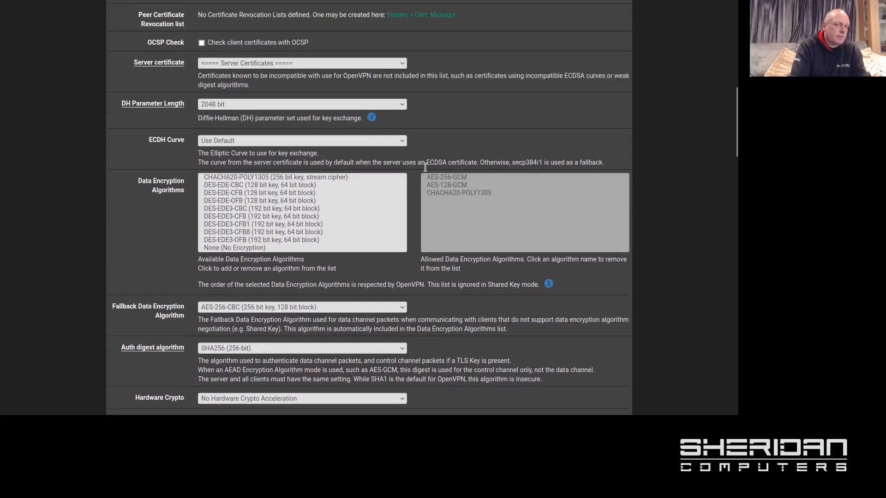
Step: Switch to the Certificate Authorities page showing the OpenVPNCA authority
{"action": "scroll", "coordinate": [425, 166], "scroll_direction": "up", "scroll_amount": 6}
{"action": "scroll", "coordinate": [459, 172], "scroll_direction": "up", "scroll_amount": 4}
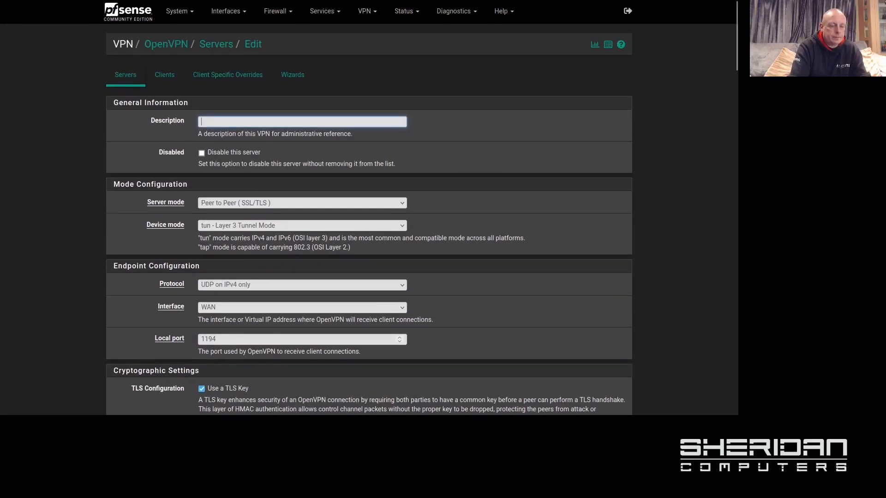
{"action": "key", "text": "ctrl+Tab"}
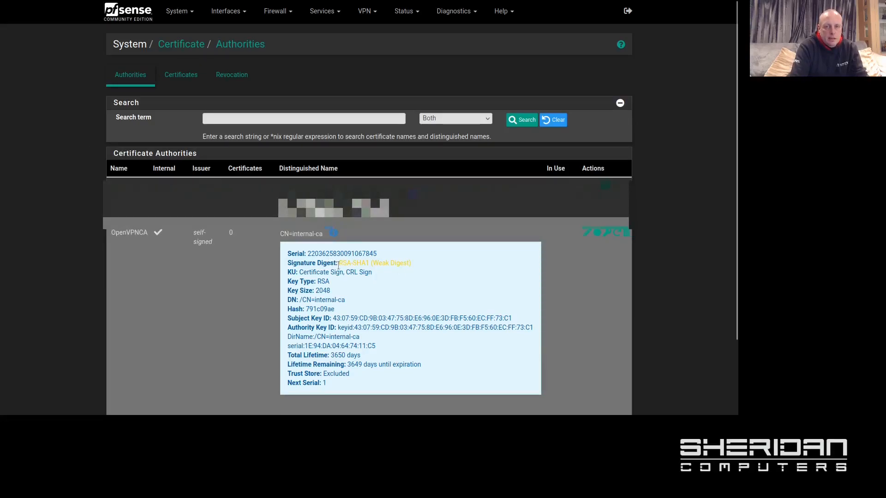
Step: Highlight OpenVPNCA's 'RSA-SHA1 (Weak Digest)' signature in the CA details
{"action": "left_click_drag", "start_coordinate": [338, 265], "coordinate": [433, 270]}
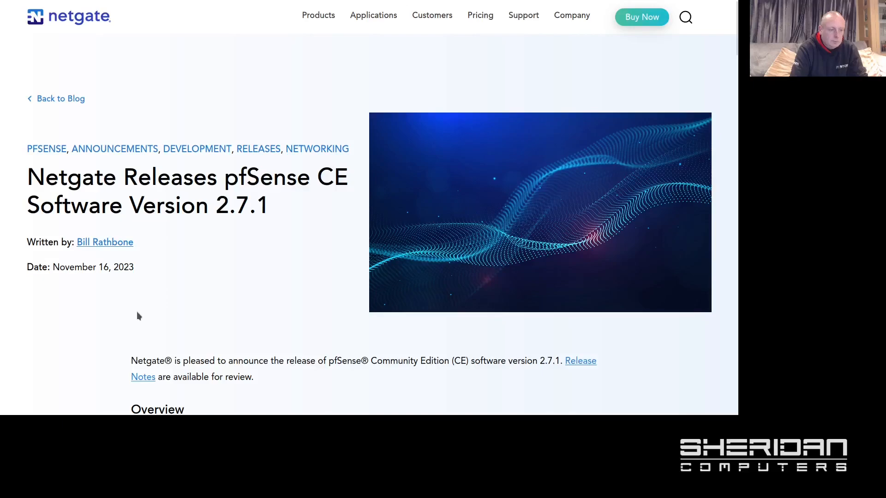
Step: Read down the 2.7.1 announcement through the OpenSSL and Kea DHCP notes
{"action": "scroll", "coordinate": [279, 216], "scroll_direction": "down", "scroll_amount": 7}
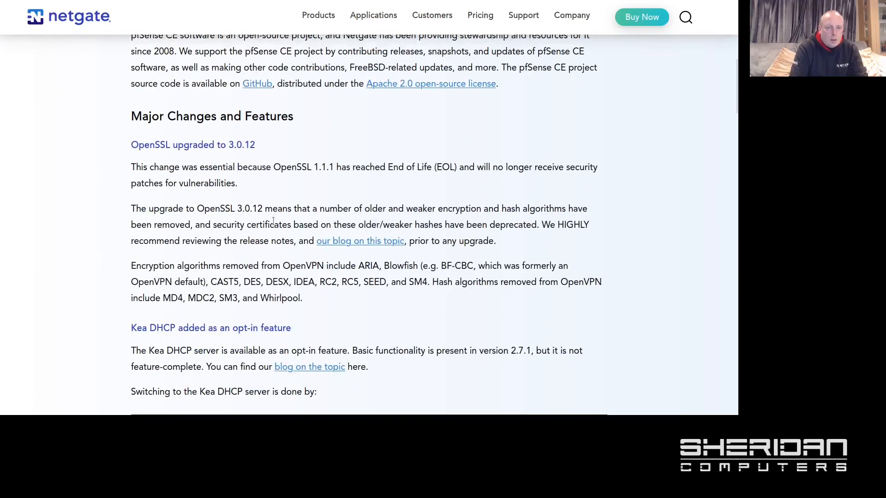
{"action": "scroll", "coordinate": [269, 230], "scroll_direction": "down", "scroll_amount": 3}
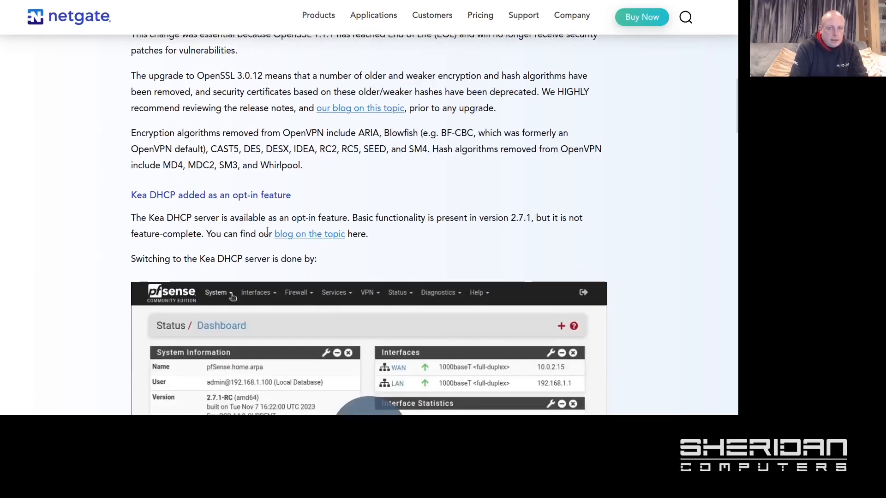
{"action": "scroll", "coordinate": [268, 231], "scroll_direction": "down", "scroll_amount": 2}
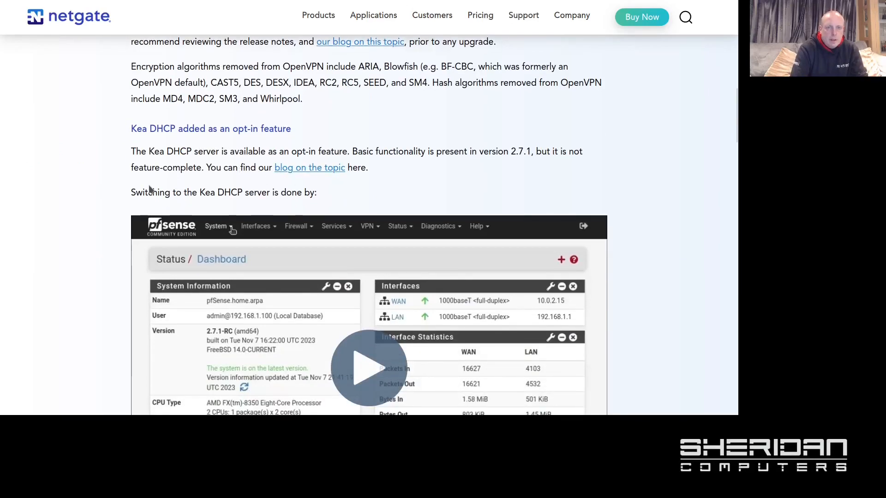
Step: Open the 'Netgate Adds Kea DHCP' post and read its missing features and enabling steps
{"action": "left_click", "coordinate": [305, 168]}
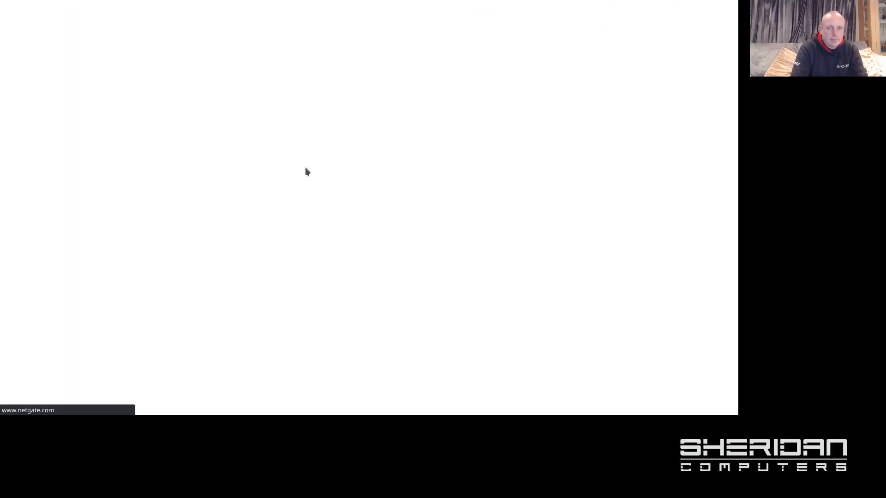
{"action": "scroll", "coordinate": [263, 166], "scroll_direction": "down", "scroll_amount": 5}
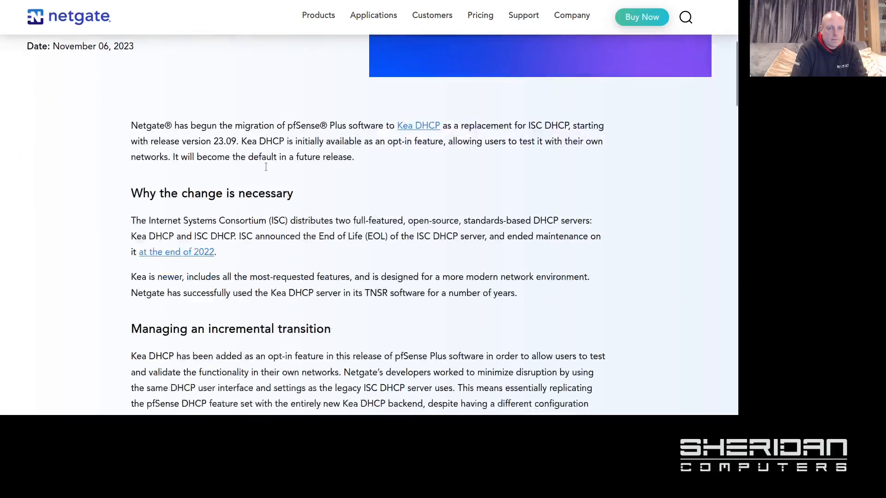
{"action": "scroll", "coordinate": [264, 166], "scroll_direction": "down", "scroll_amount": 4}
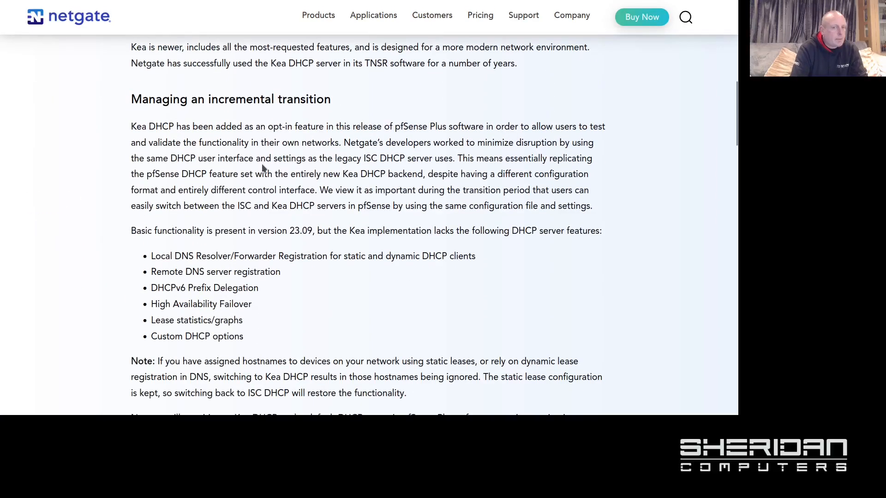
{"action": "scroll", "coordinate": [263, 167], "scroll_direction": "down", "scroll_amount": 1}
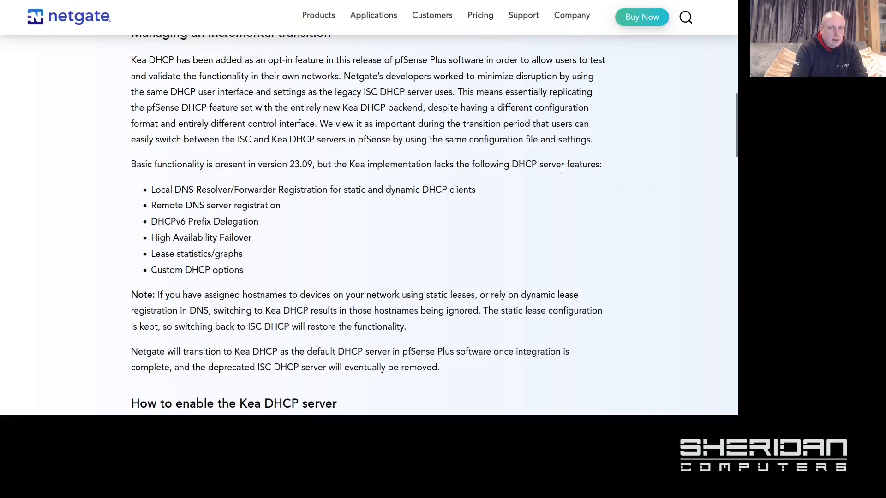
{"action": "scroll", "coordinate": [544, 189], "scroll_direction": "down", "scroll_amount": 1}
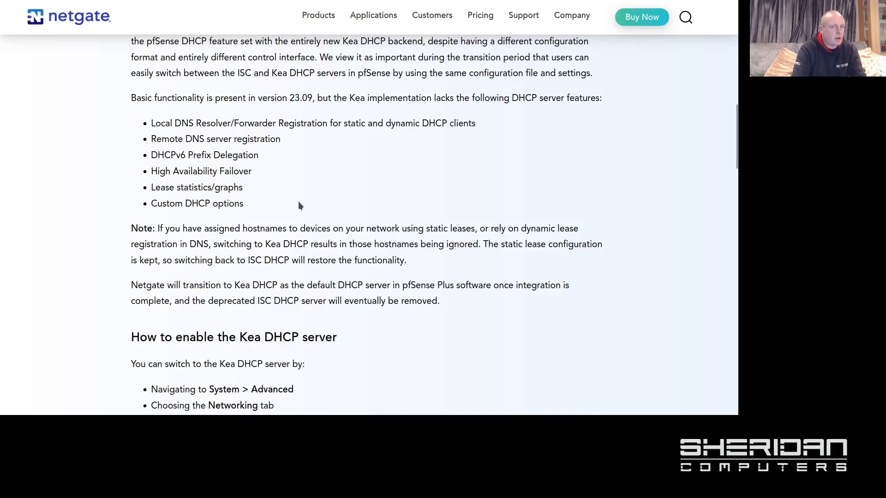
{"action": "scroll", "coordinate": [297, 203], "scroll_direction": "down", "scroll_amount": 4}
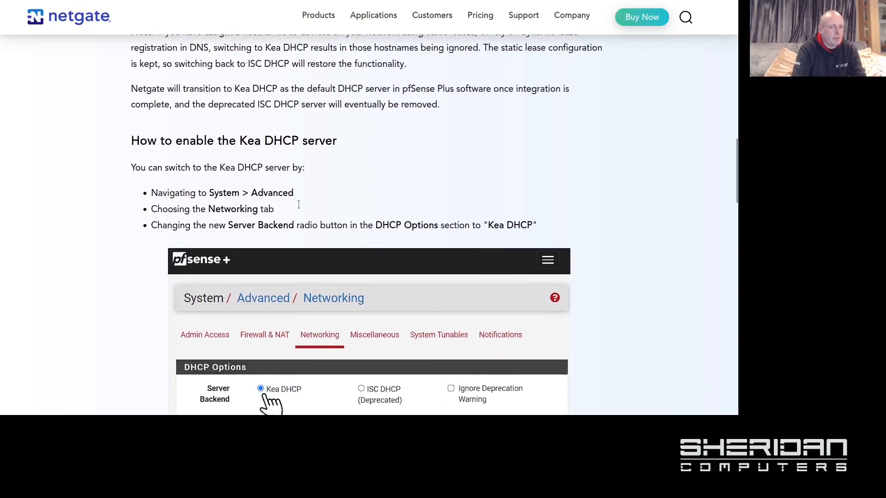
{"action": "scroll", "coordinate": [298, 207], "scroll_direction": "up", "scroll_amount": 4}
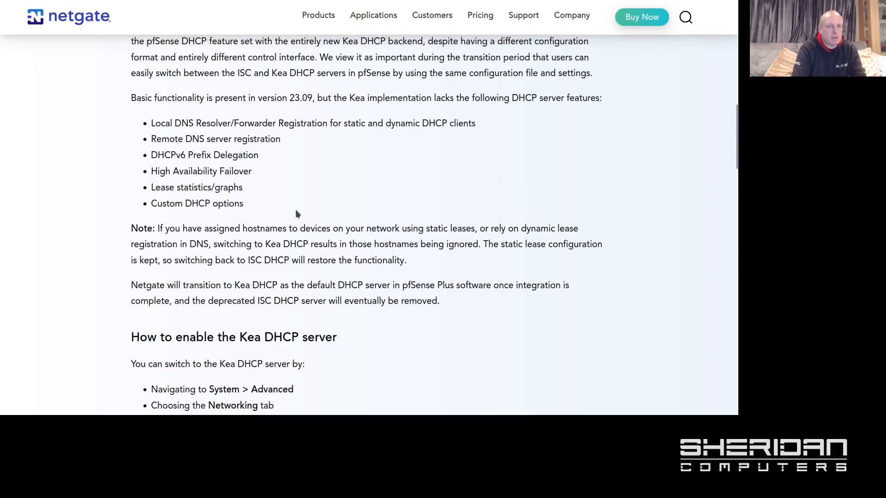
{"action": "scroll", "coordinate": [296, 213], "scroll_direction": "up", "scroll_amount": 12}
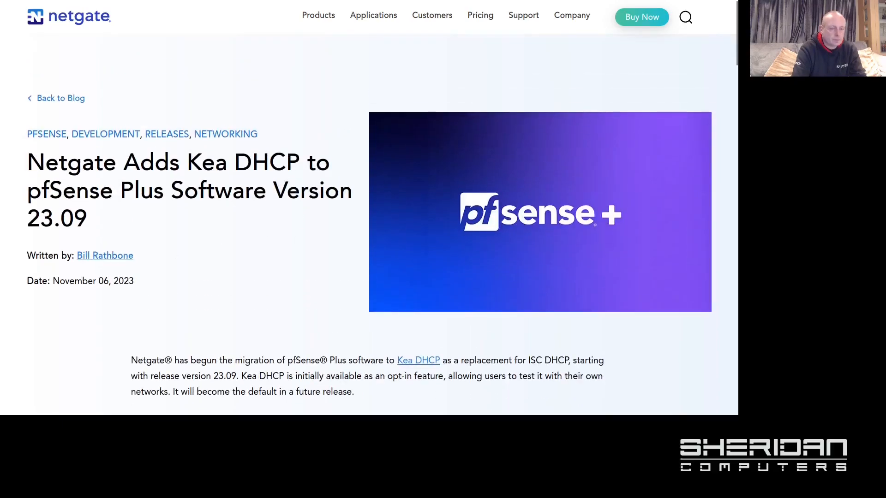